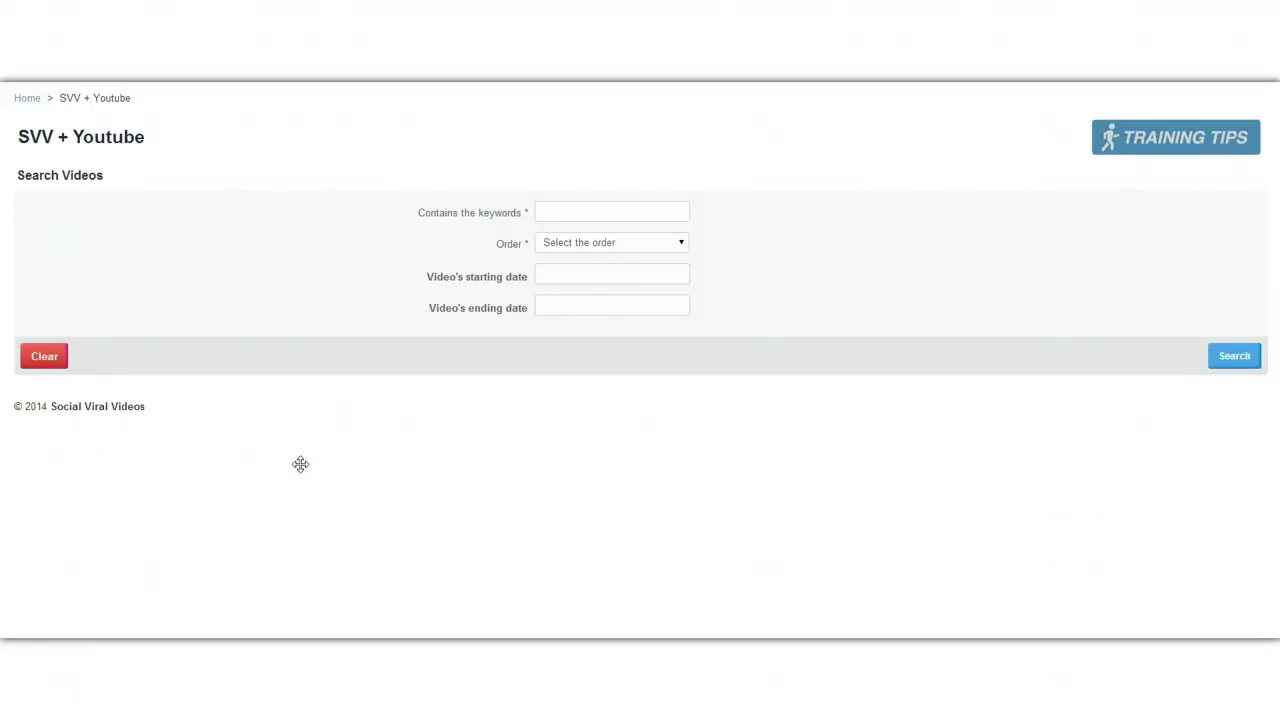
- Search YouTube for 'Social Media' videos with the Order set to View Count
{"action": "left_click", "coordinate": [583, 214]}
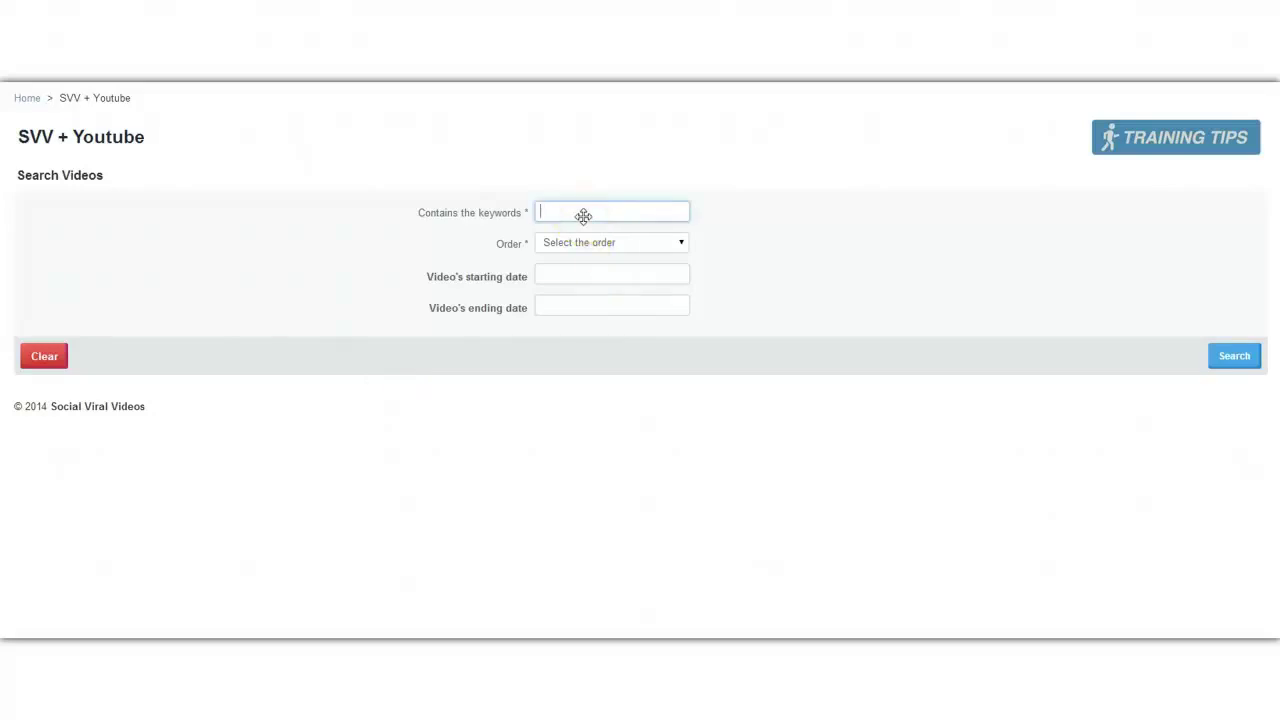
{"action": "type", "text": "Social Media"}
{"action": "left_click", "coordinate": [566, 243]}
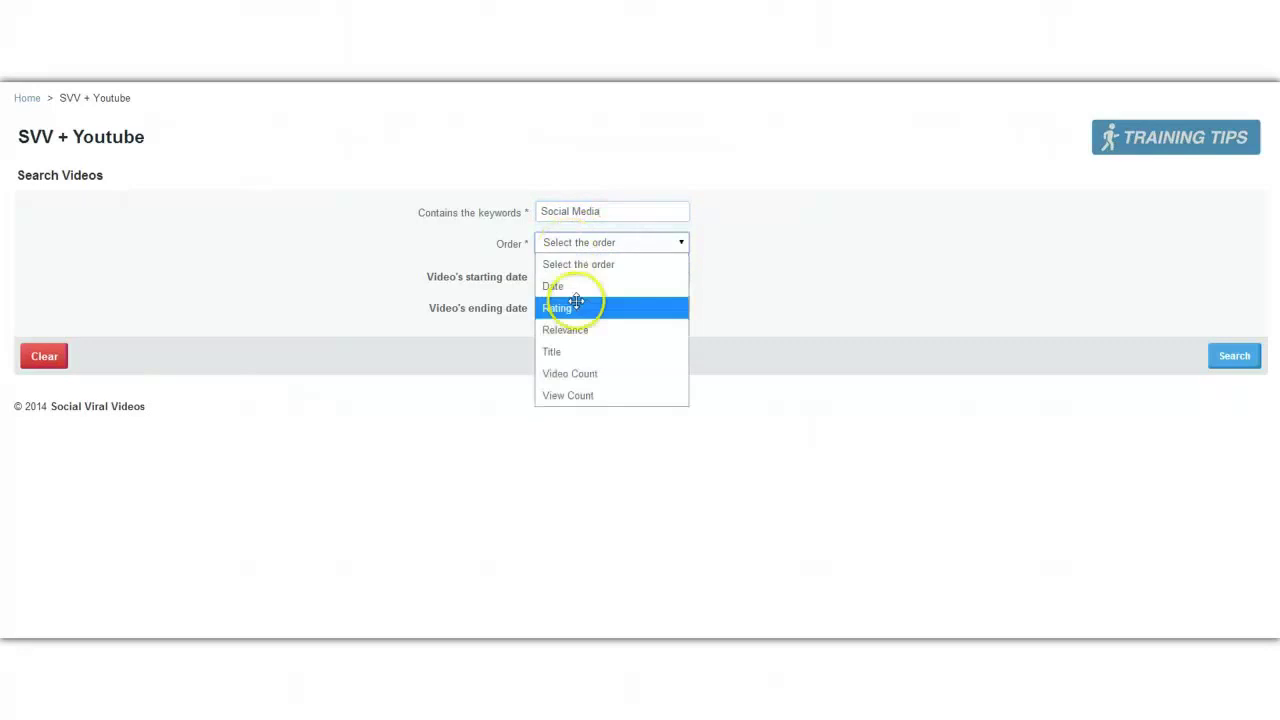
{"action": "left_click", "coordinate": [578, 395]}
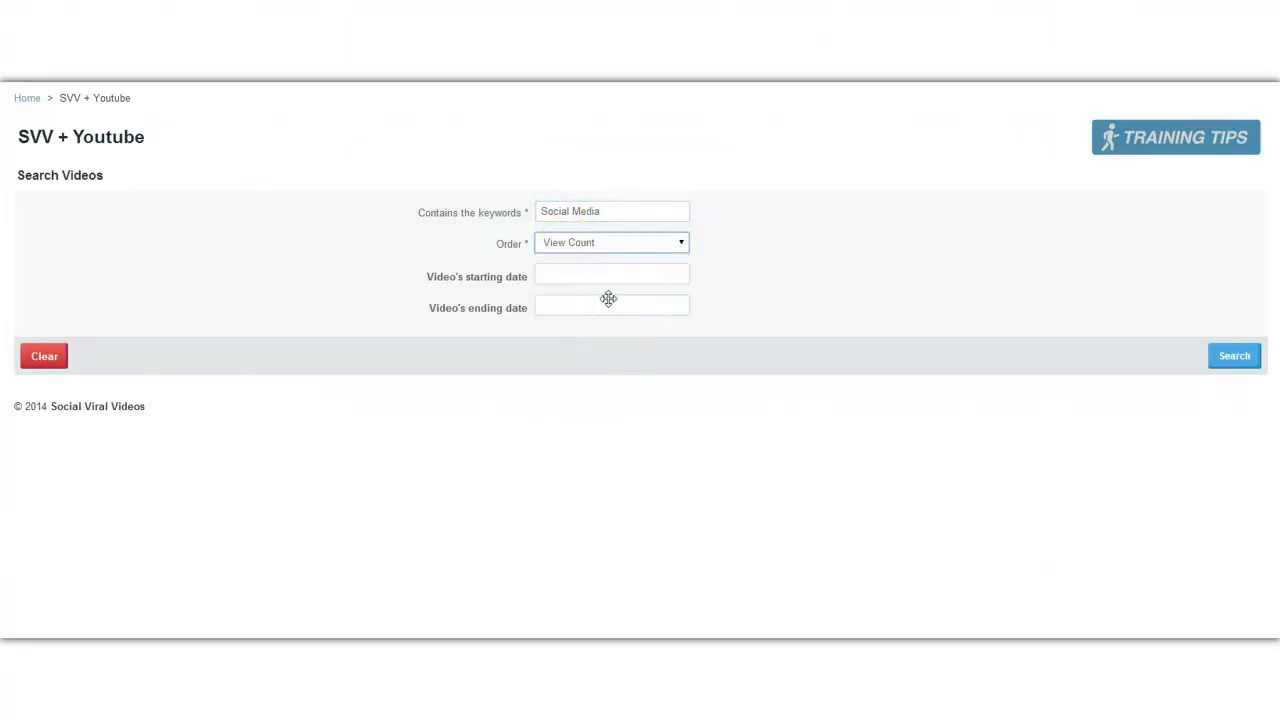
{"action": "left_click", "coordinate": [1252, 356]}
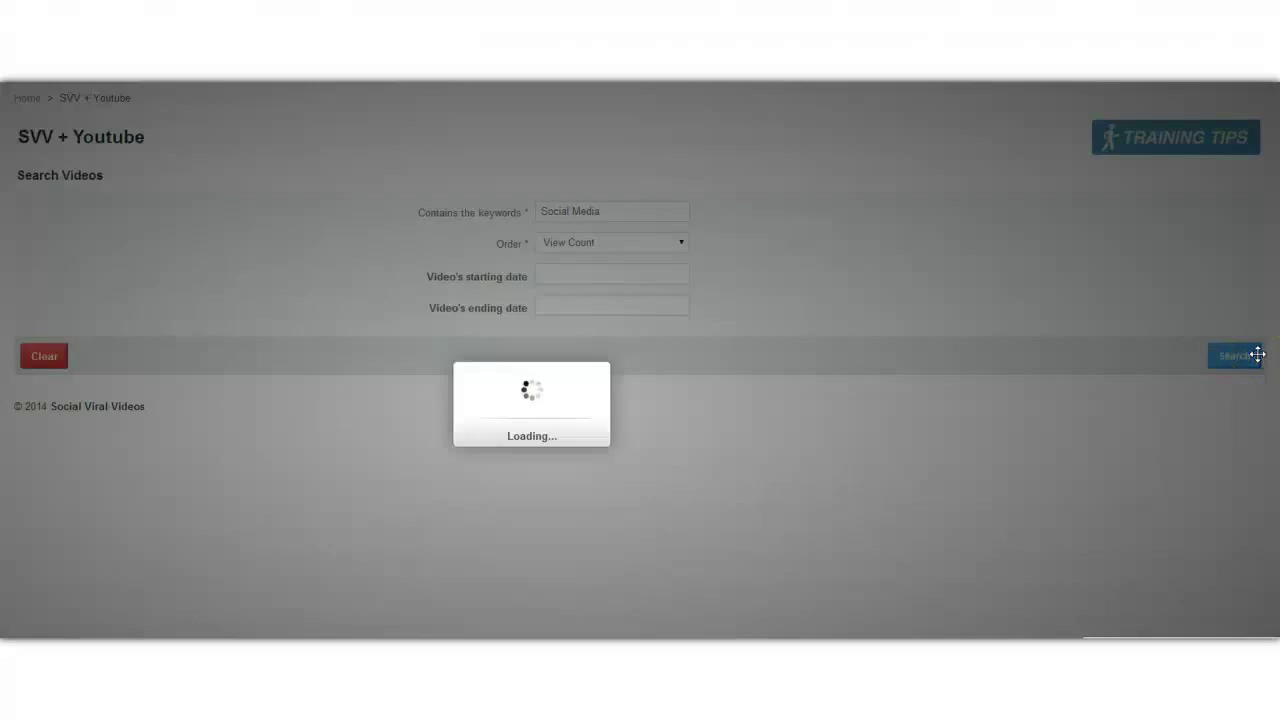
- Review the Social Media result thumbnails, led by 'The Digital Story Of…', scrolling down and back up
{"action": "left_click", "coordinate": [1194, 229]}
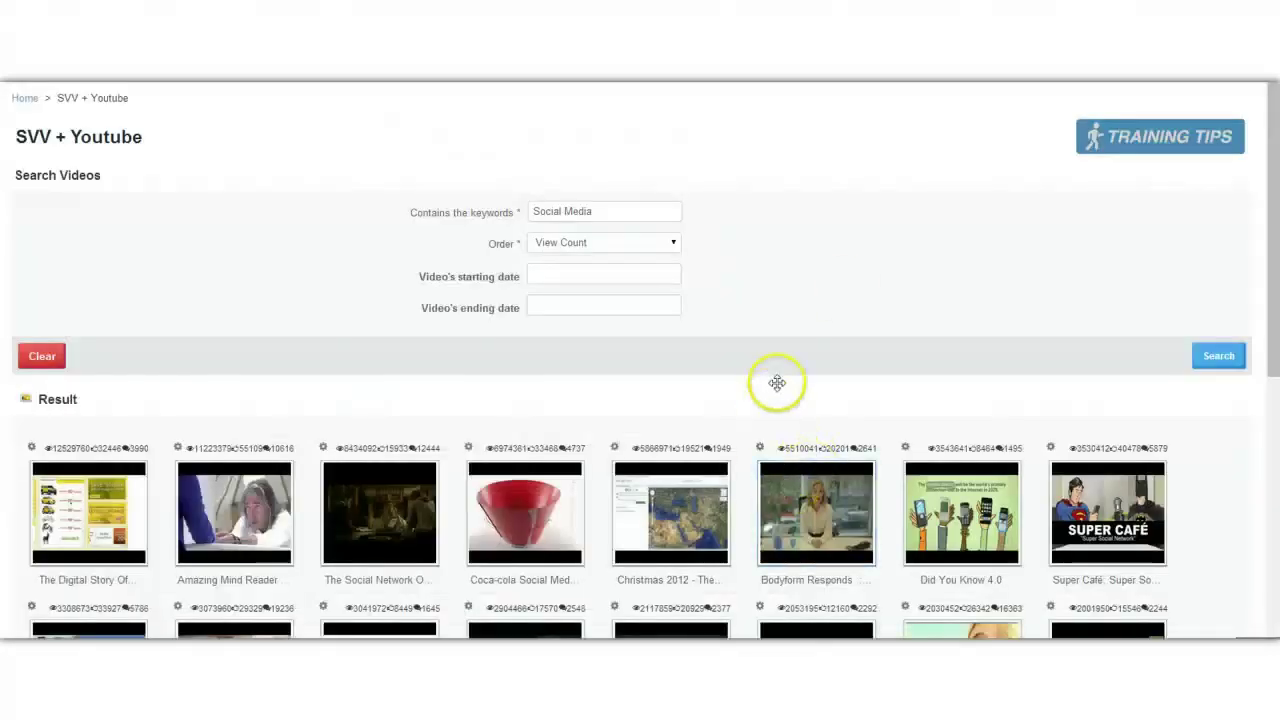
{"action": "scroll", "coordinate": [777, 383], "scroll_direction": "down", "scroll_amount": 1}
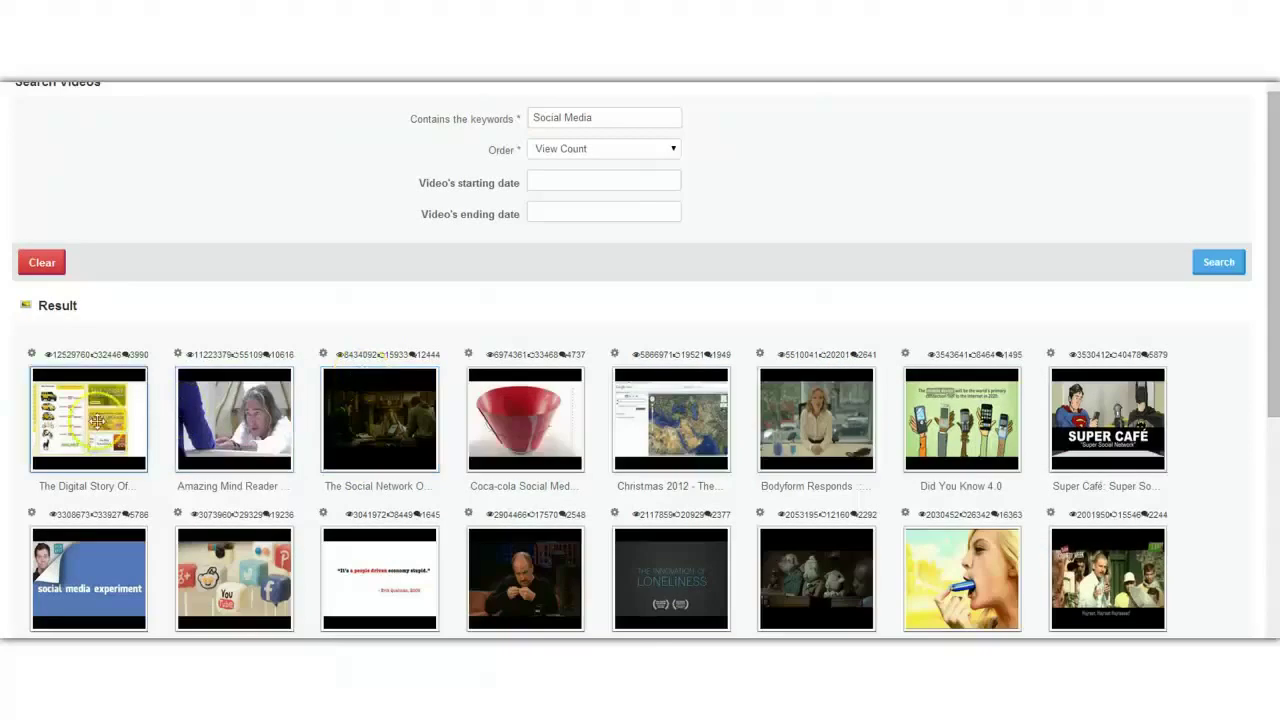
{"action": "left_click", "coordinate": [94, 306]}
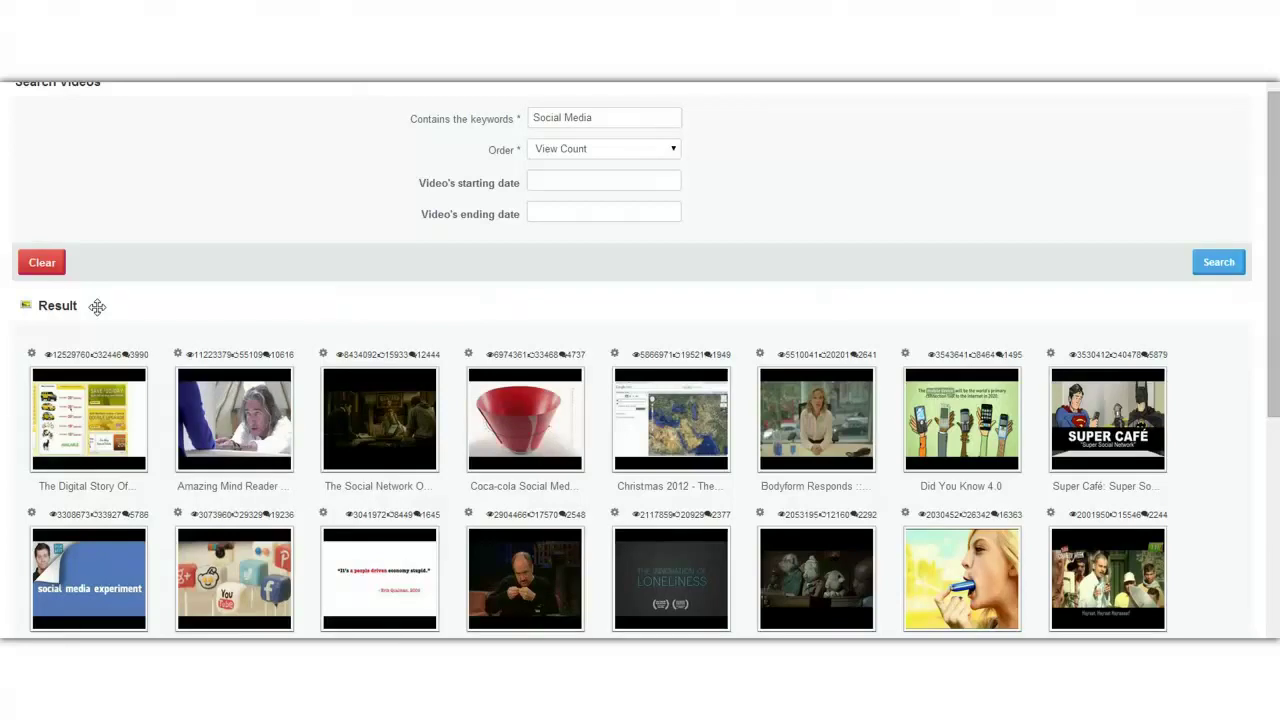
{"action": "scroll", "coordinate": [97, 306], "scroll_direction": "up", "scroll_amount": 1}
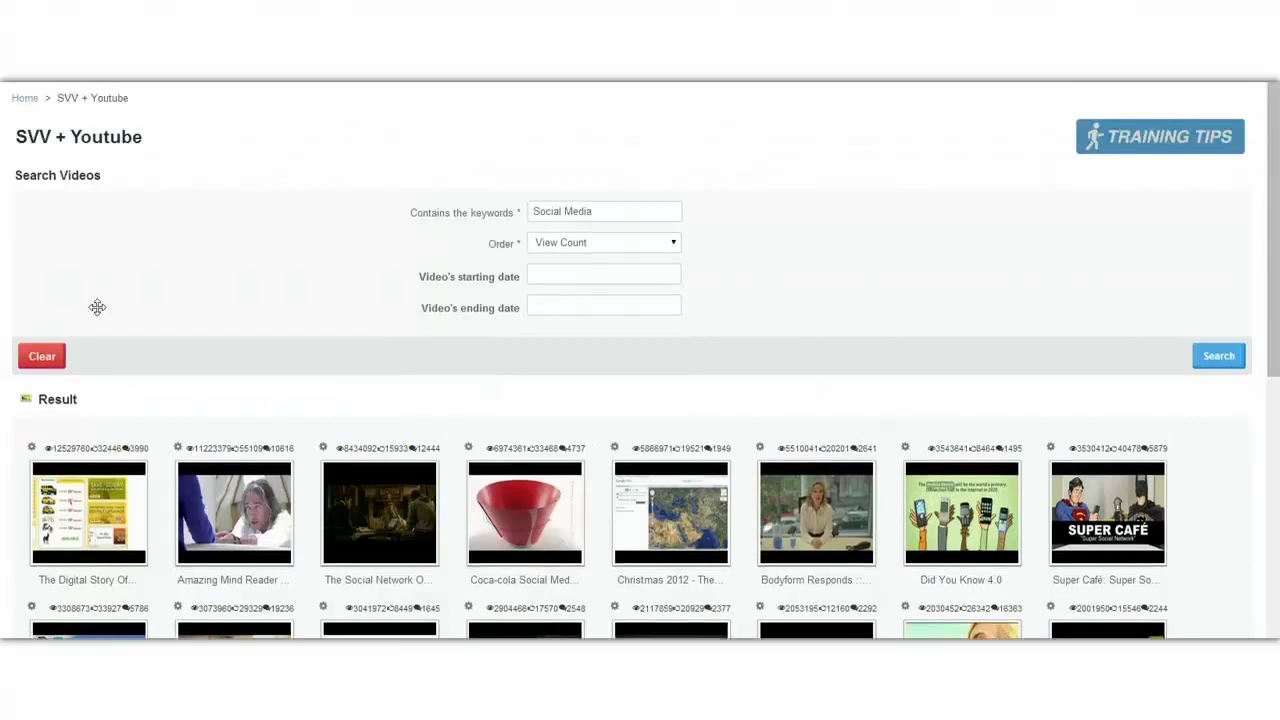
- Replace the keywords with 'Dating Tips', order by Rating, search, and scroll the results
{"action": "left_click_drag", "start_coordinate": [605, 210], "coordinate": [491, 206]}
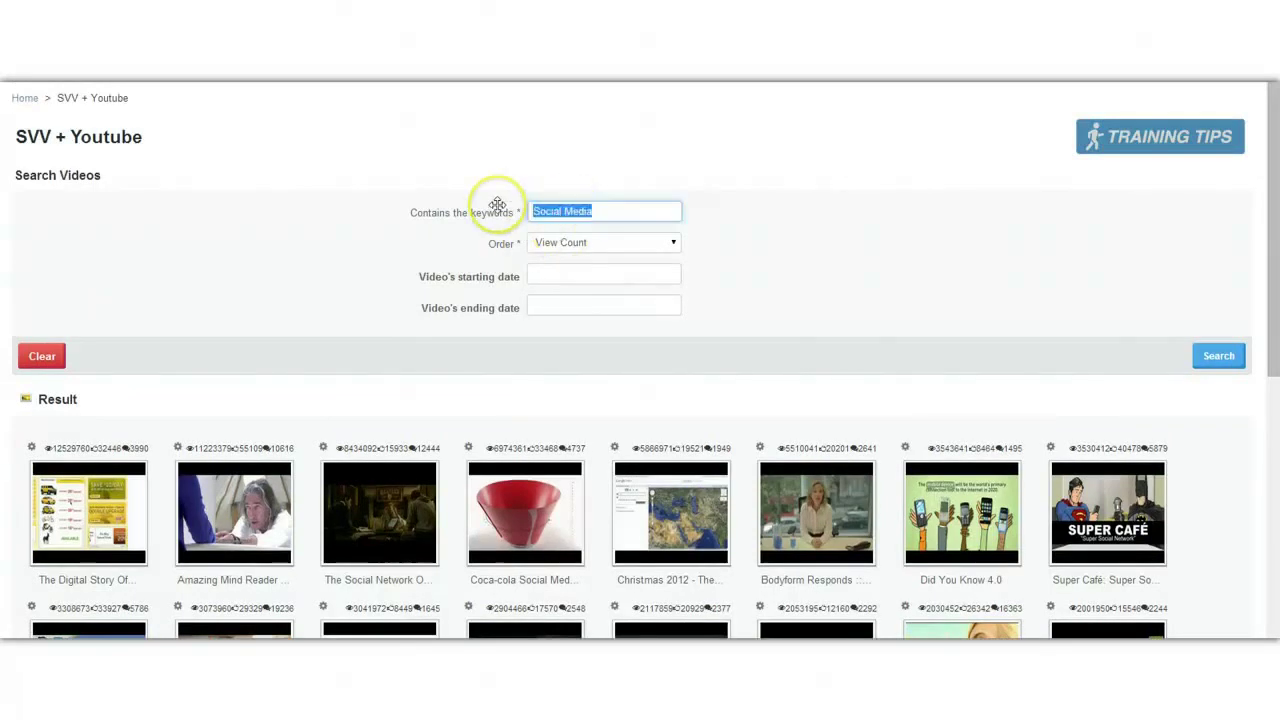
{"action": "type", "text": "Dating Tips"}
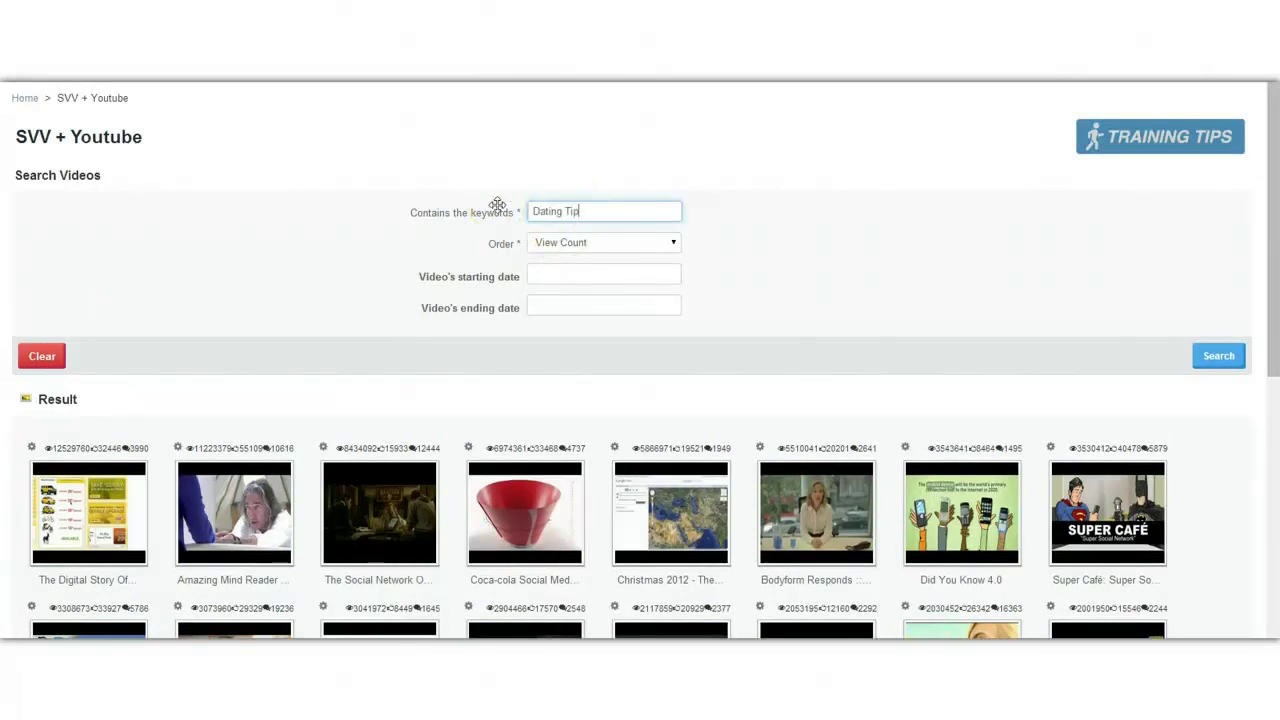
{"action": "left_click", "coordinate": [634, 244]}
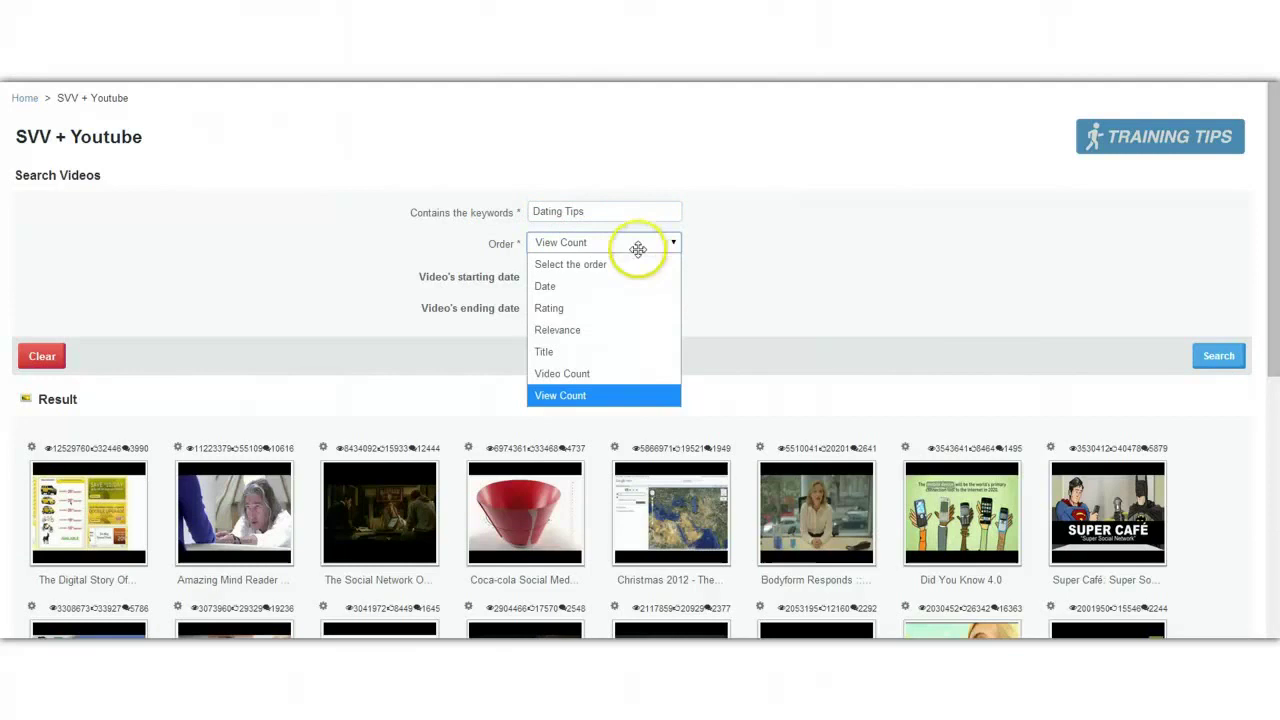
{"action": "left_click", "coordinate": [633, 310]}
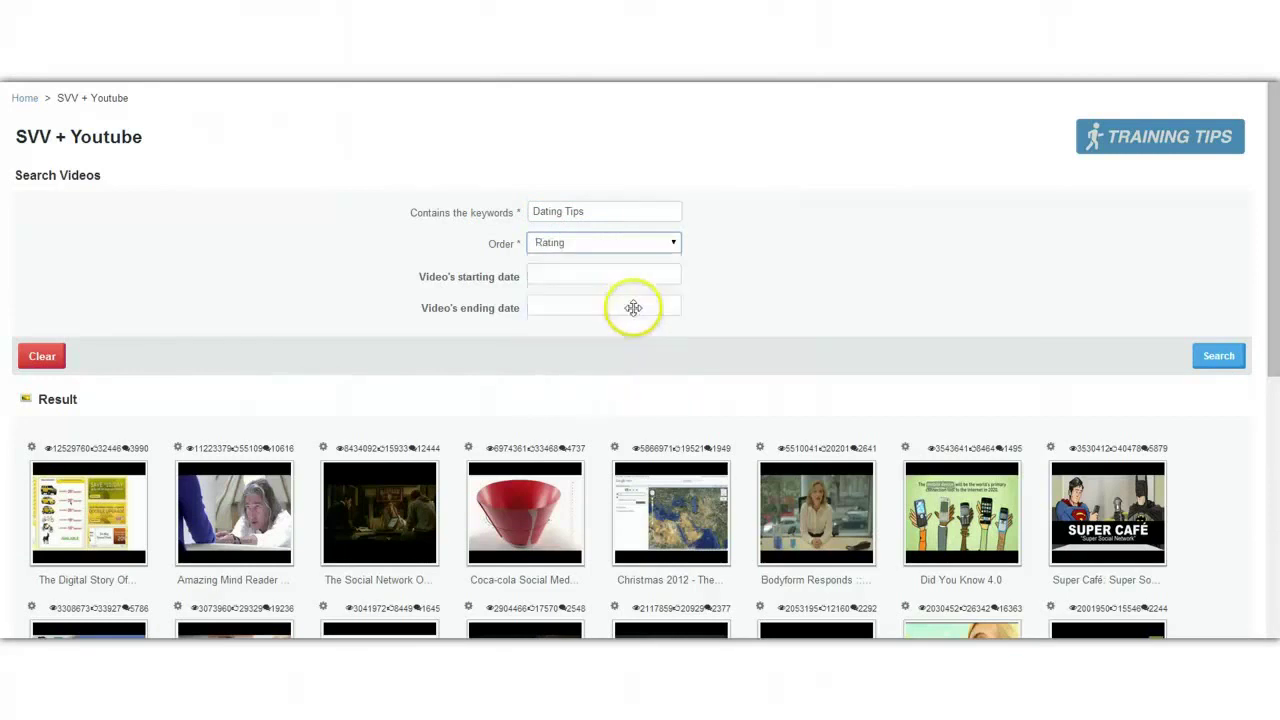
{"action": "left_click", "coordinate": [1205, 355]}
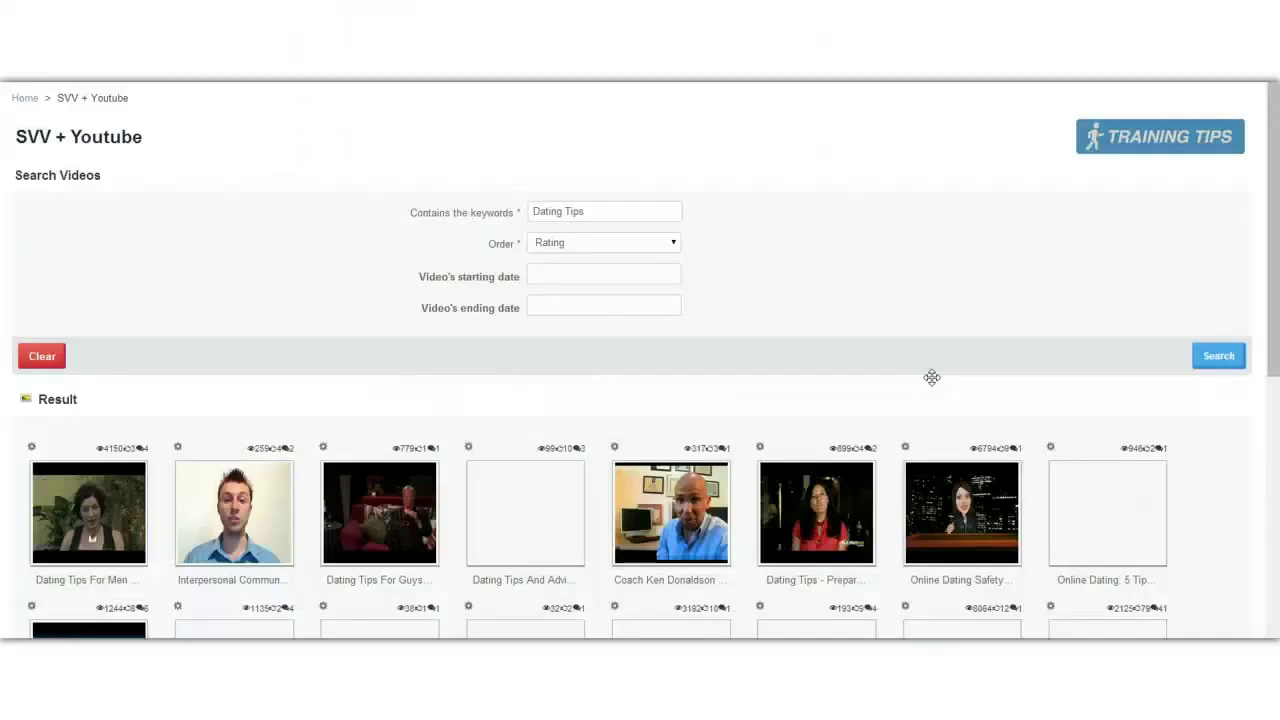
{"action": "left_click", "coordinate": [863, 349]}
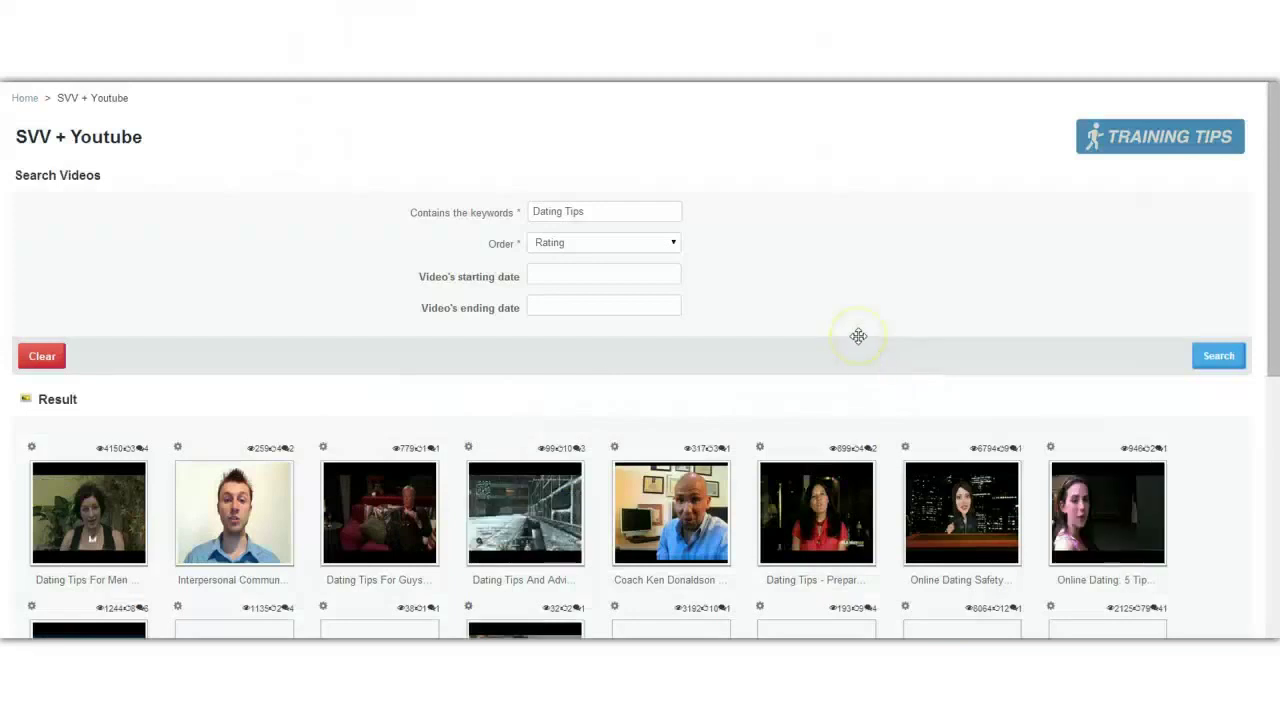
{"action": "scroll", "coordinate": [858, 336], "scroll_direction": "down", "scroll_amount": 1}
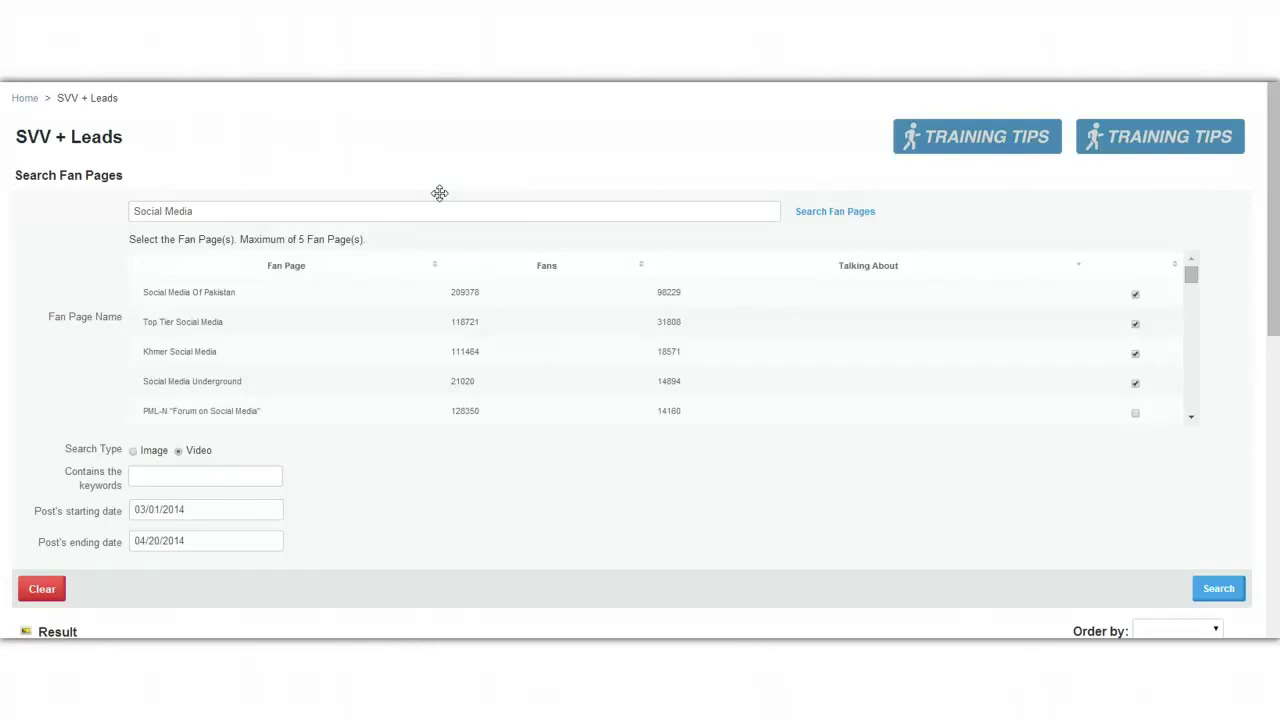
- Keep the fan page search on Video posts with the fan page name, keywords and dates empty
{"action": "left_click", "coordinate": [178, 451]}
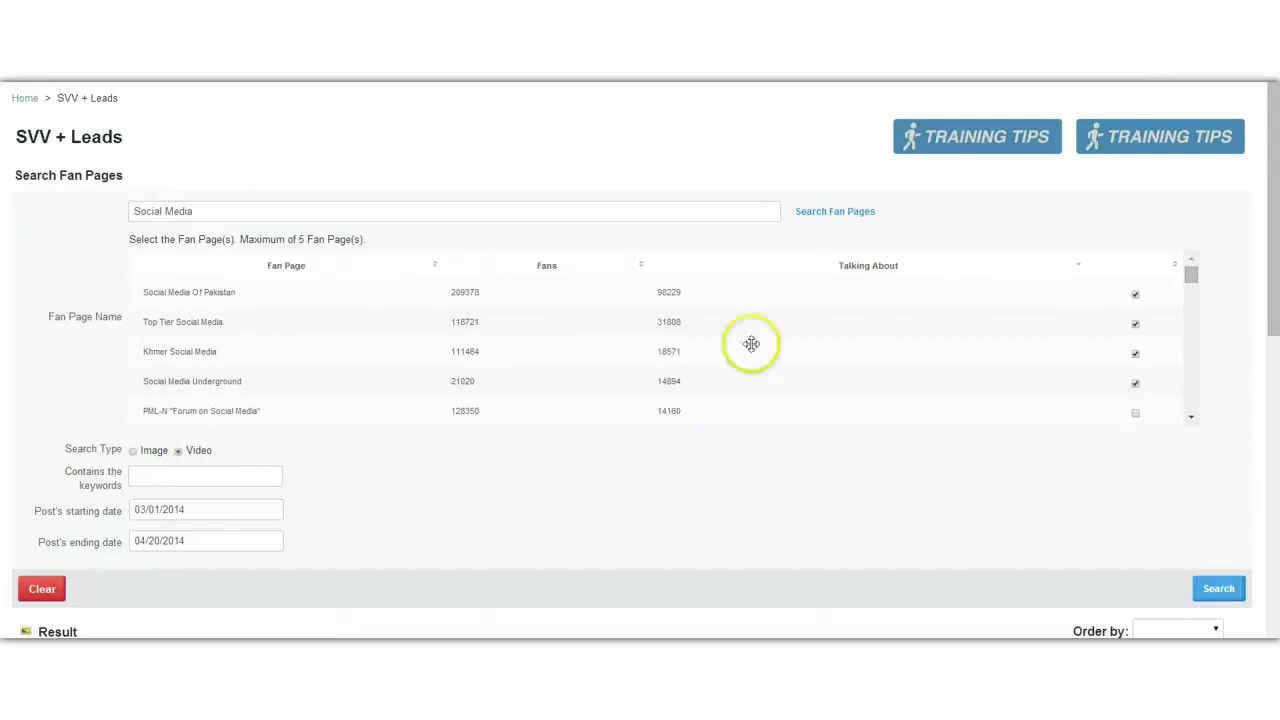
{"action": "left_click", "coordinate": [349, 218]}
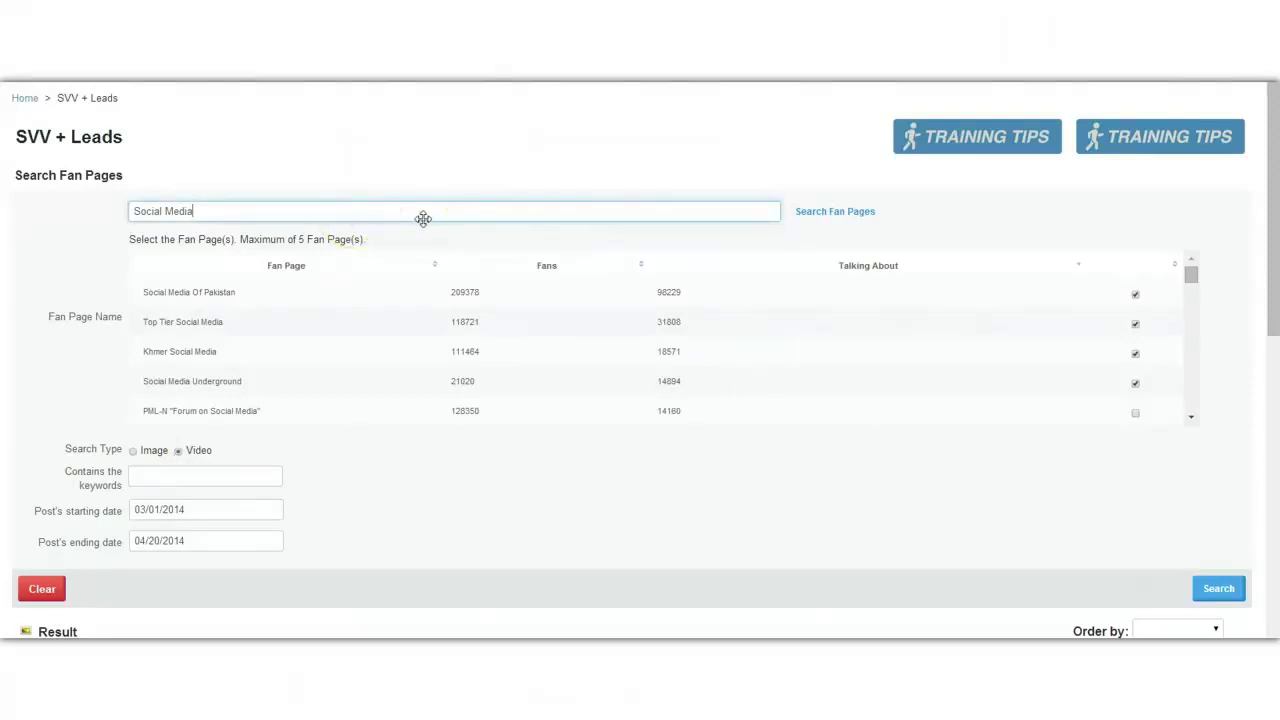
{"action": "left_click", "coordinate": [391, 218]}
{"action": "left_click_drag", "start_coordinate": [1196, 276], "coordinate": [1211, 246]}
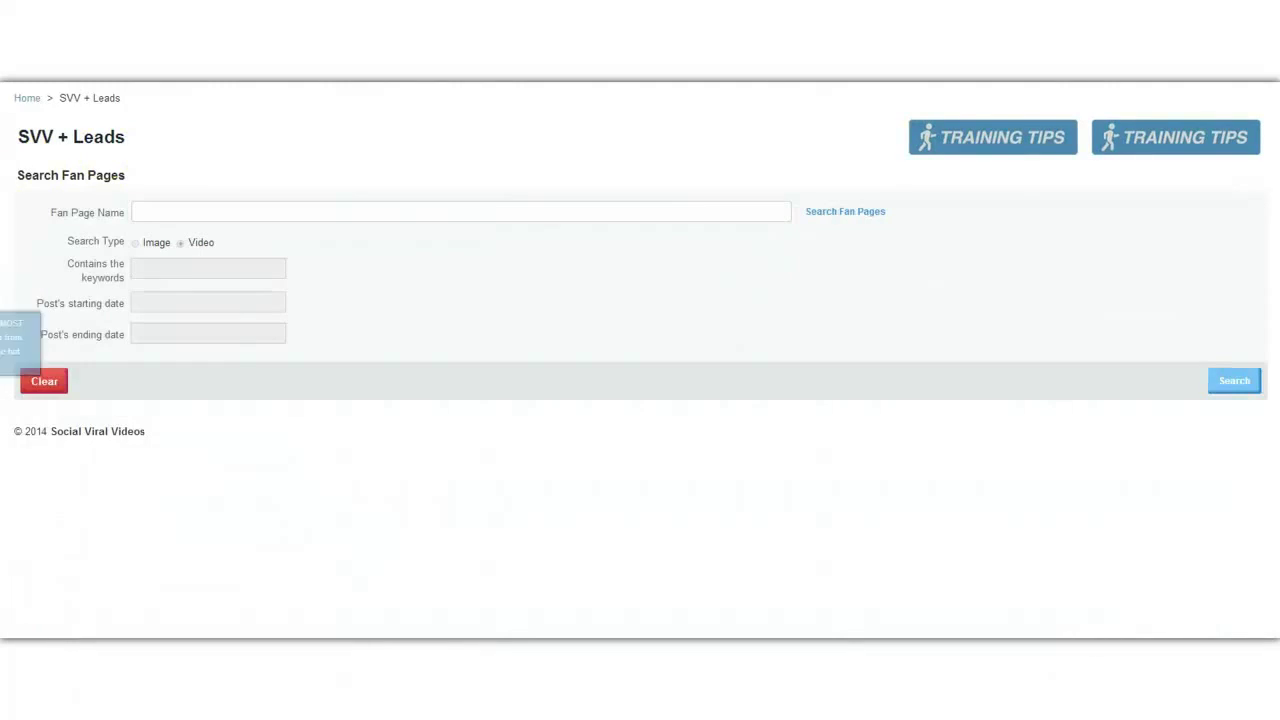
- Search fan pages for 'Dating Tips' and sort the matches by number of fans
{"action": "left_click", "coordinate": [460, 211]}
{"action": "type", "text": "Dating Tips"}
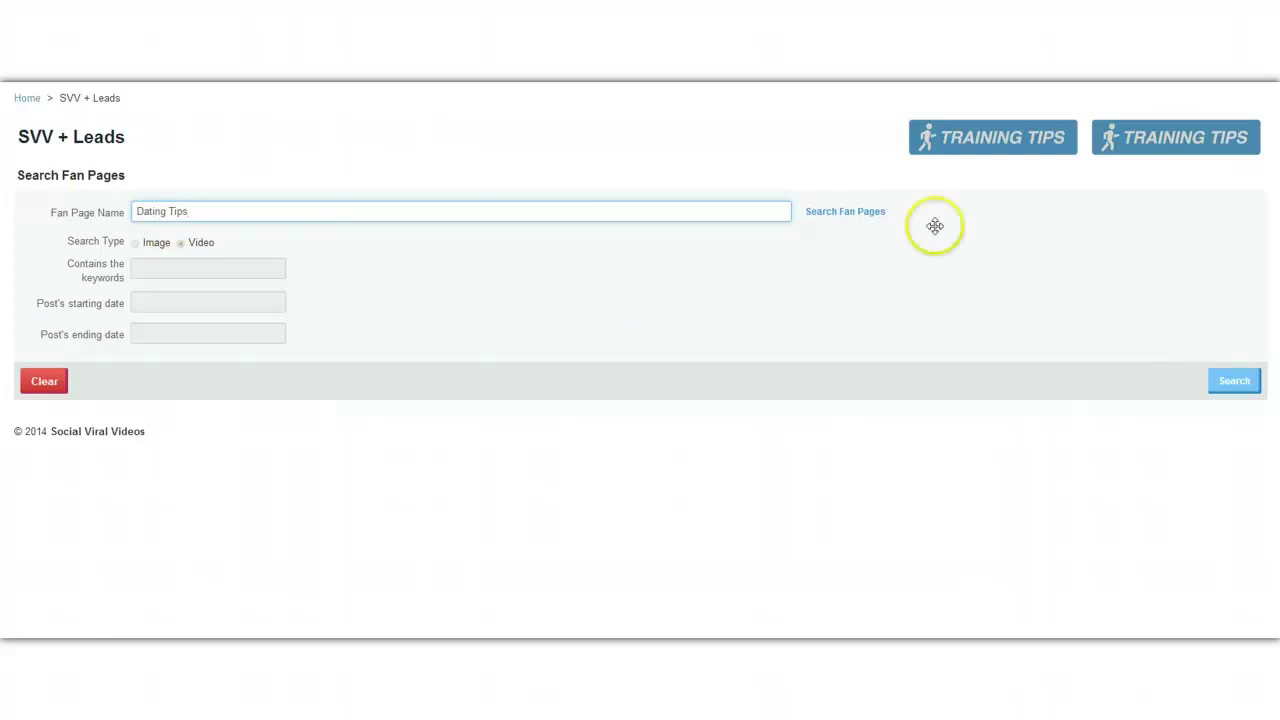
{"action": "left_click", "coordinate": [829, 211]}
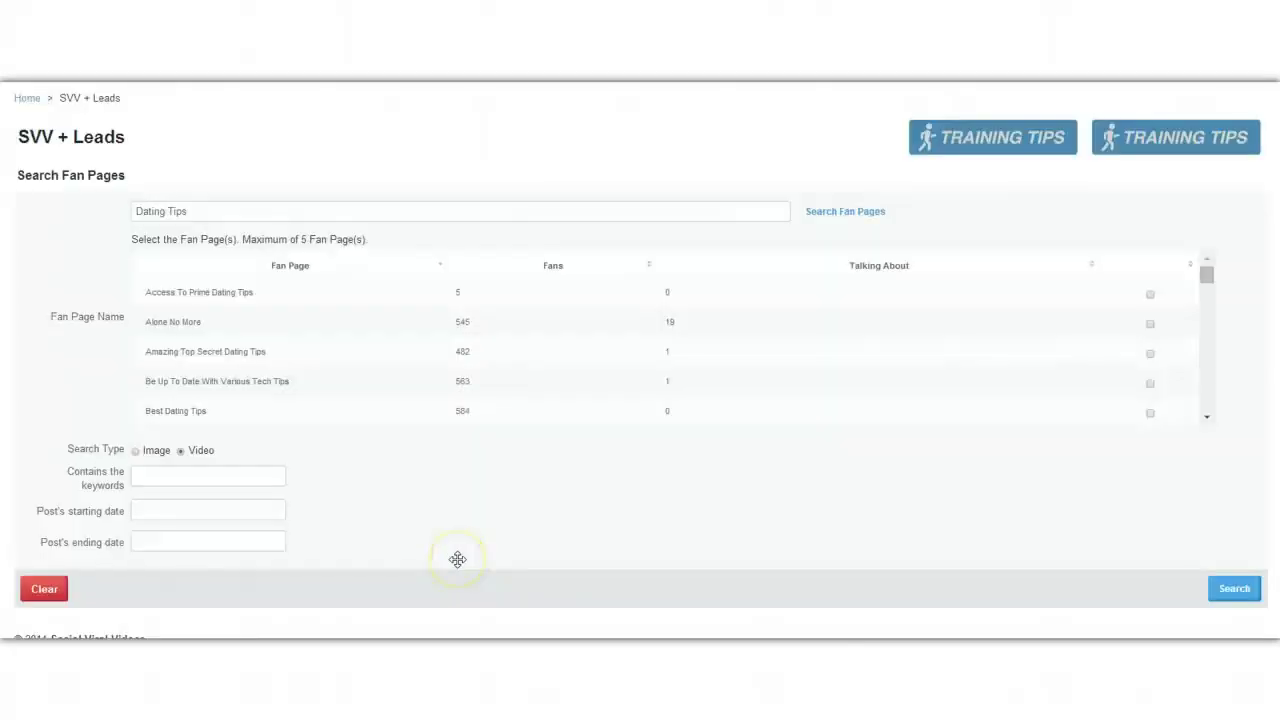
{"action": "mouse_move", "coordinate": [1207, 275]}
{"action": "left_mouse_down"}
{"action": "mouse_move", "coordinate": [1206, 420]}
{"action": "mouse_move", "coordinate": [1211, 251]}
{"action": "left_mouse_up"}
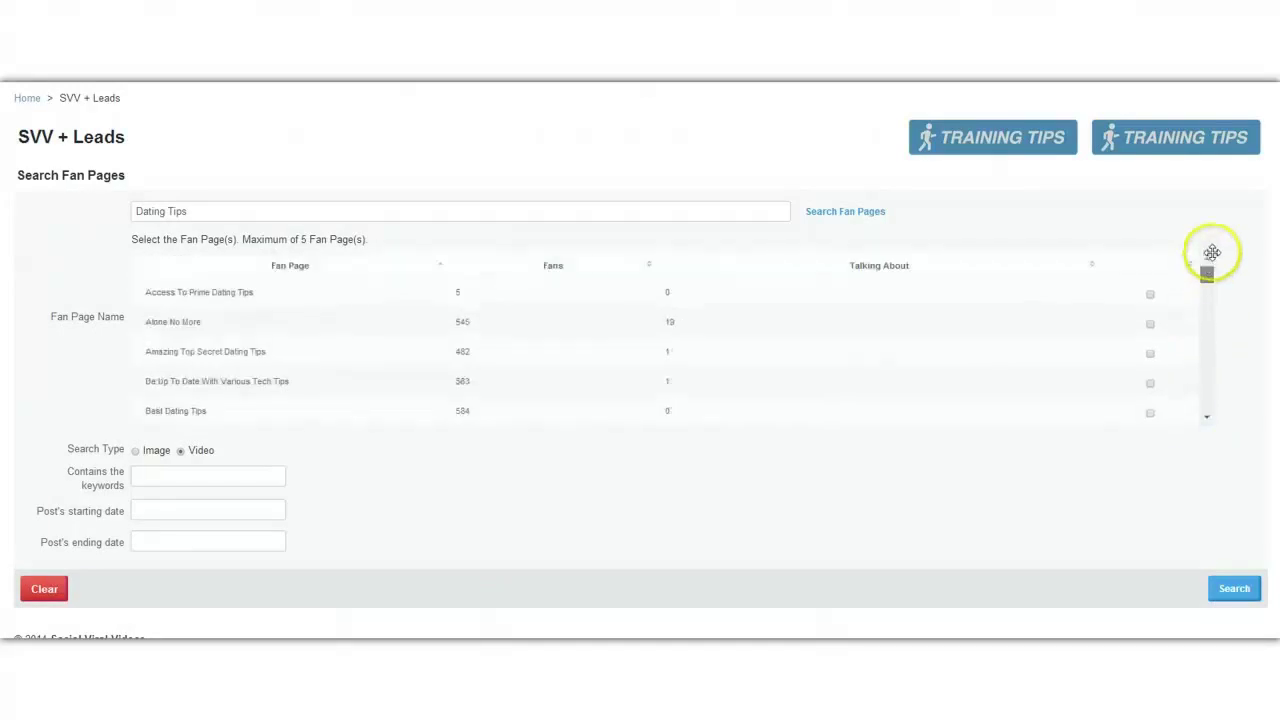
{"action": "left_click", "coordinate": [563, 262]}
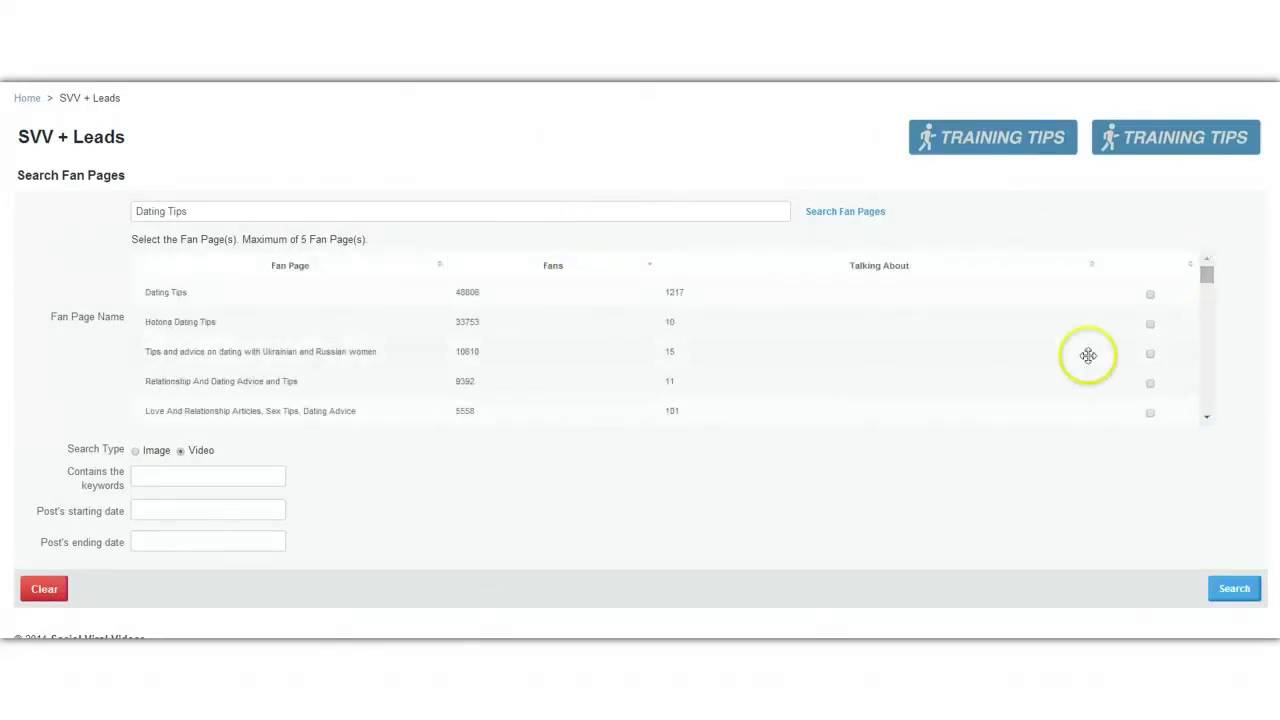
- Tick the top five Dating Tips fan pages, including Hotona Dating Tips
{"action": "left_click", "coordinate": [1150, 294]}
{"action": "left_click", "coordinate": [1150, 324]}
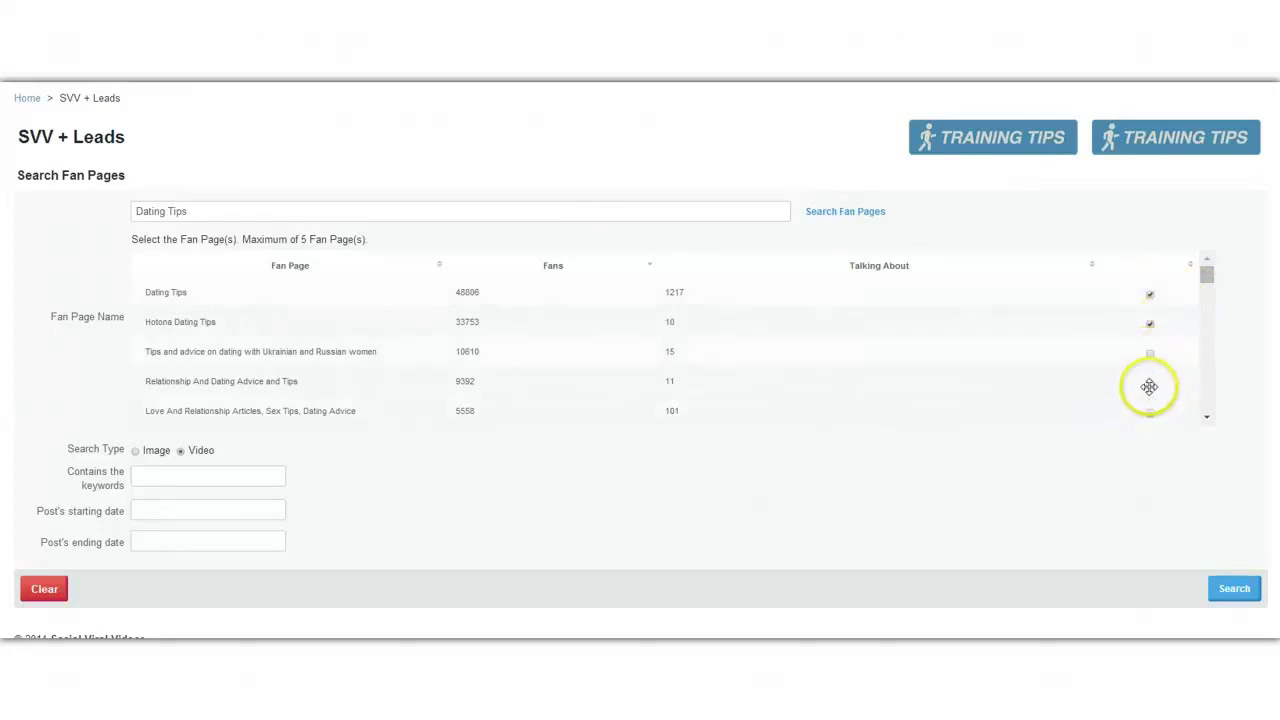
{"action": "left_click", "coordinate": [1150, 384]}
{"action": "left_click", "coordinate": [1150, 353]}
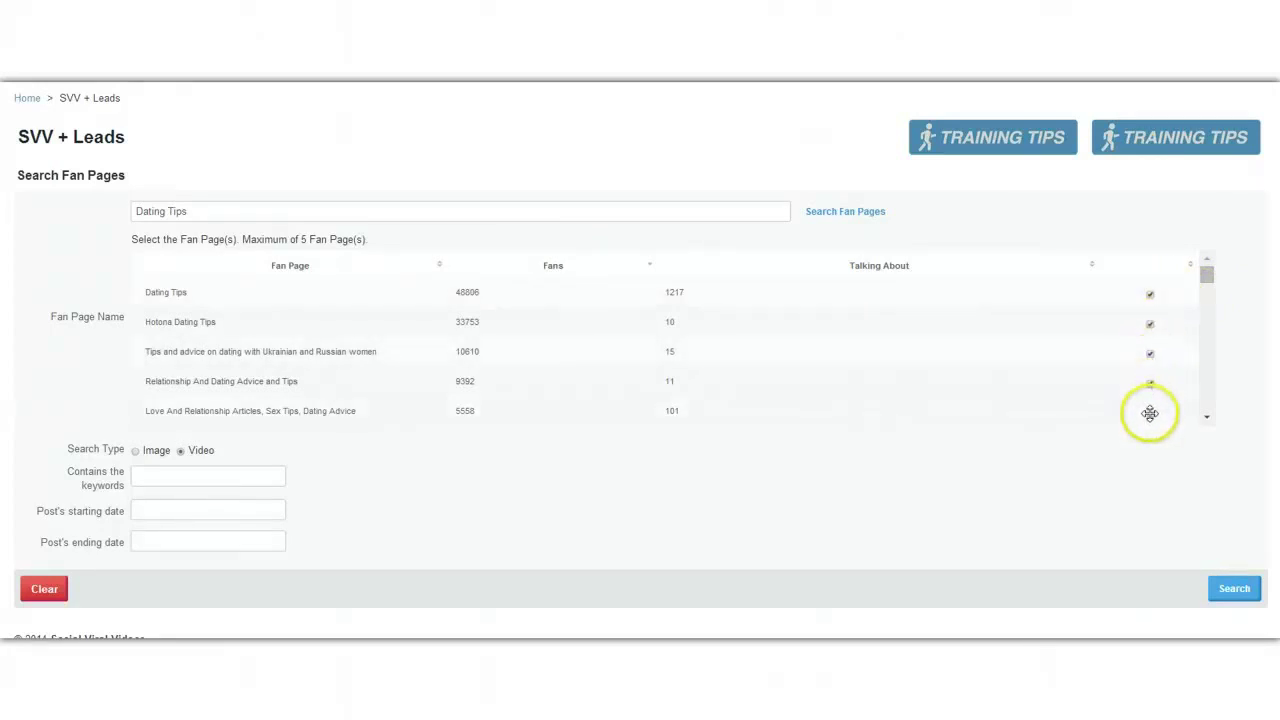
{"action": "left_click", "coordinate": [1150, 413]}
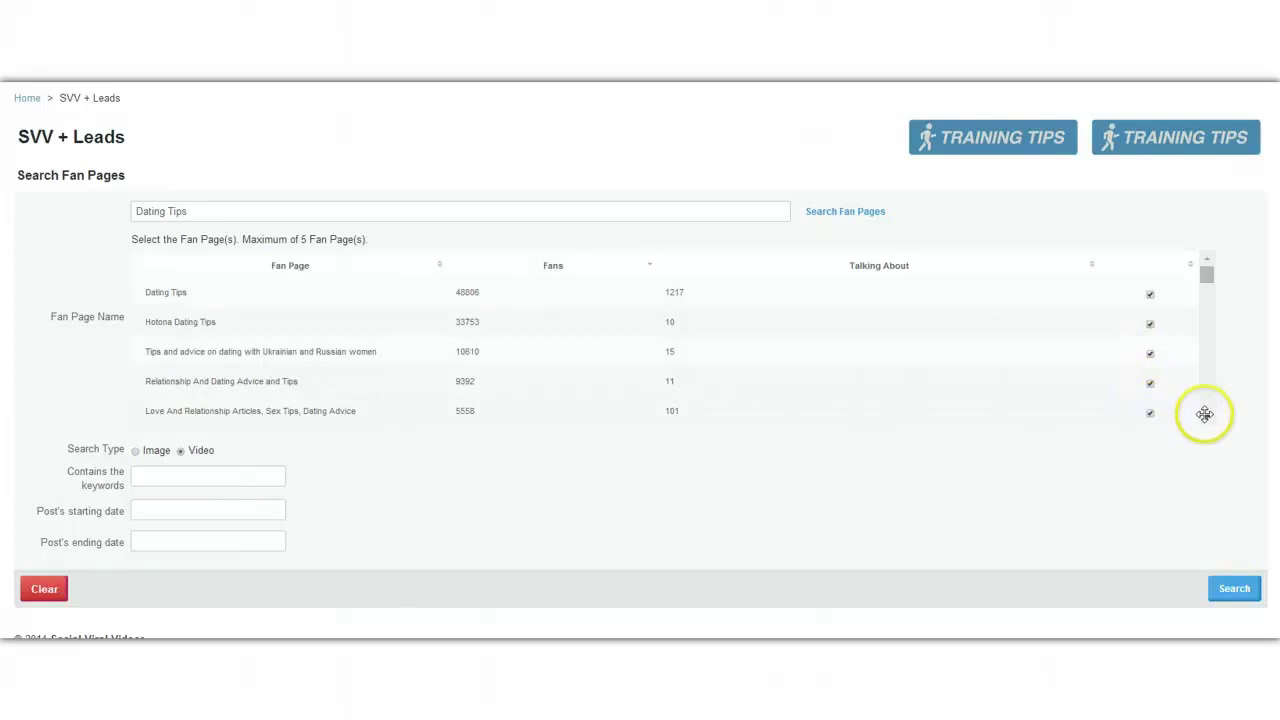
{"action": "left_click", "coordinate": [565, 268]}
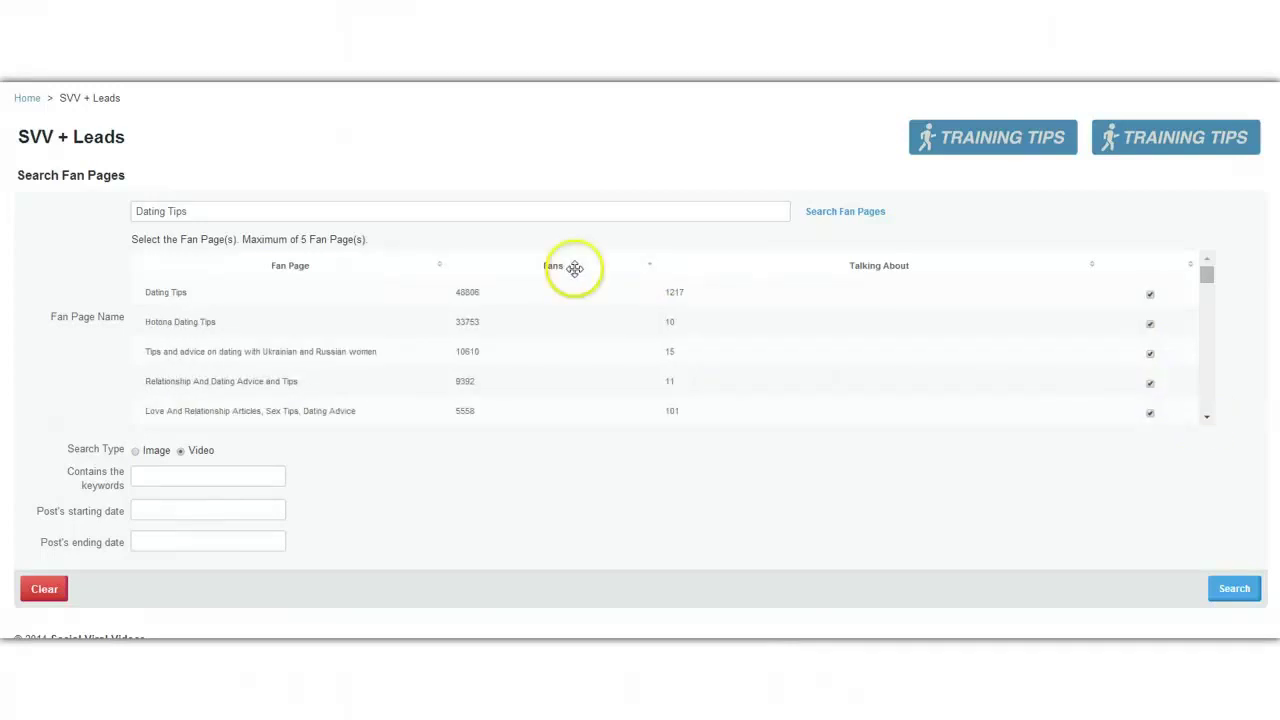
- Set the post date range from 02/01/2014 to 04/12/2014
{"action": "left_click", "coordinate": [164, 475]}
{"action": "left_click", "coordinate": [157, 509]}
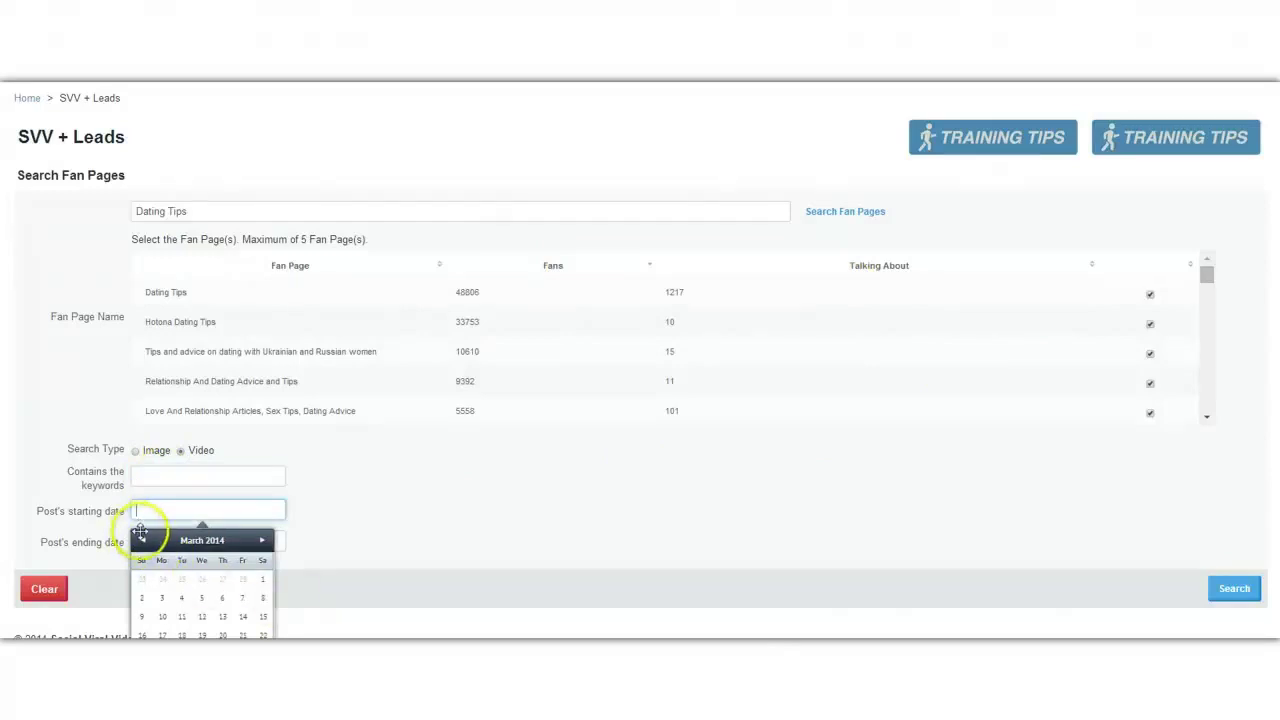
{"action": "left_click", "coordinate": [142, 537]}
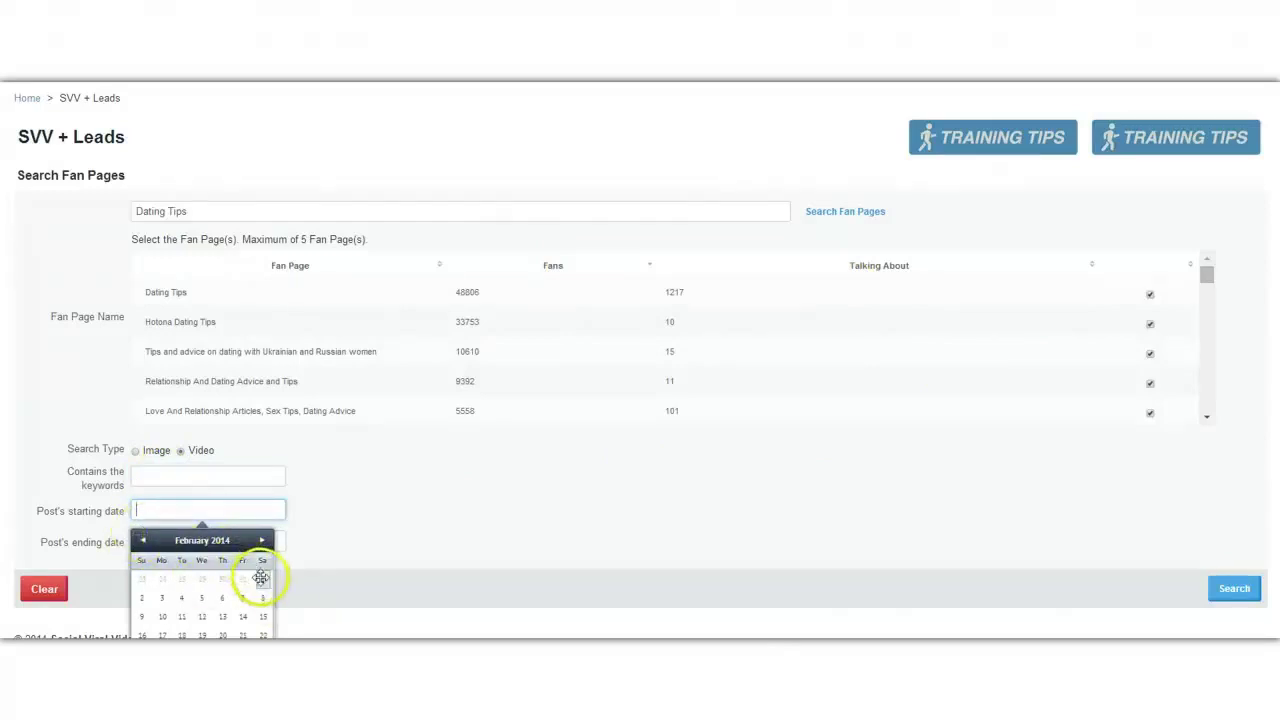
{"action": "left_click", "coordinate": [261, 578]}
{"action": "left_click", "coordinate": [176, 540]}
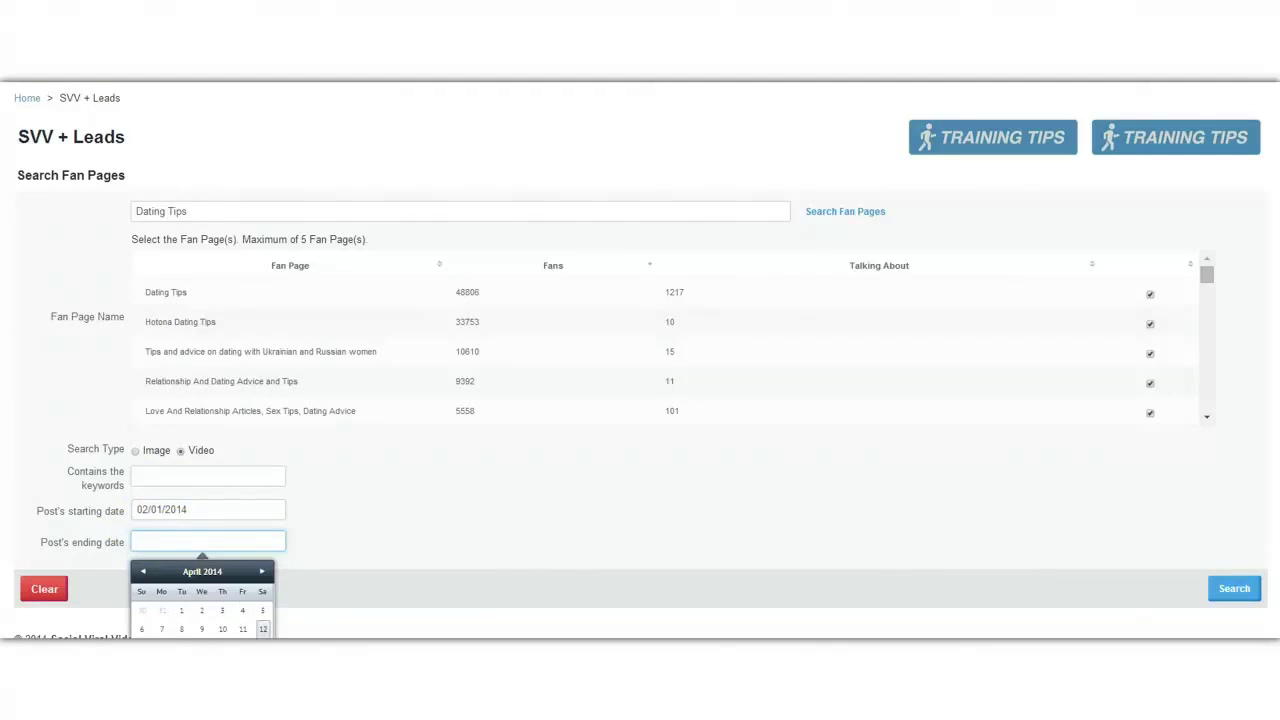
{"action": "left_click", "coordinate": [262, 629]}
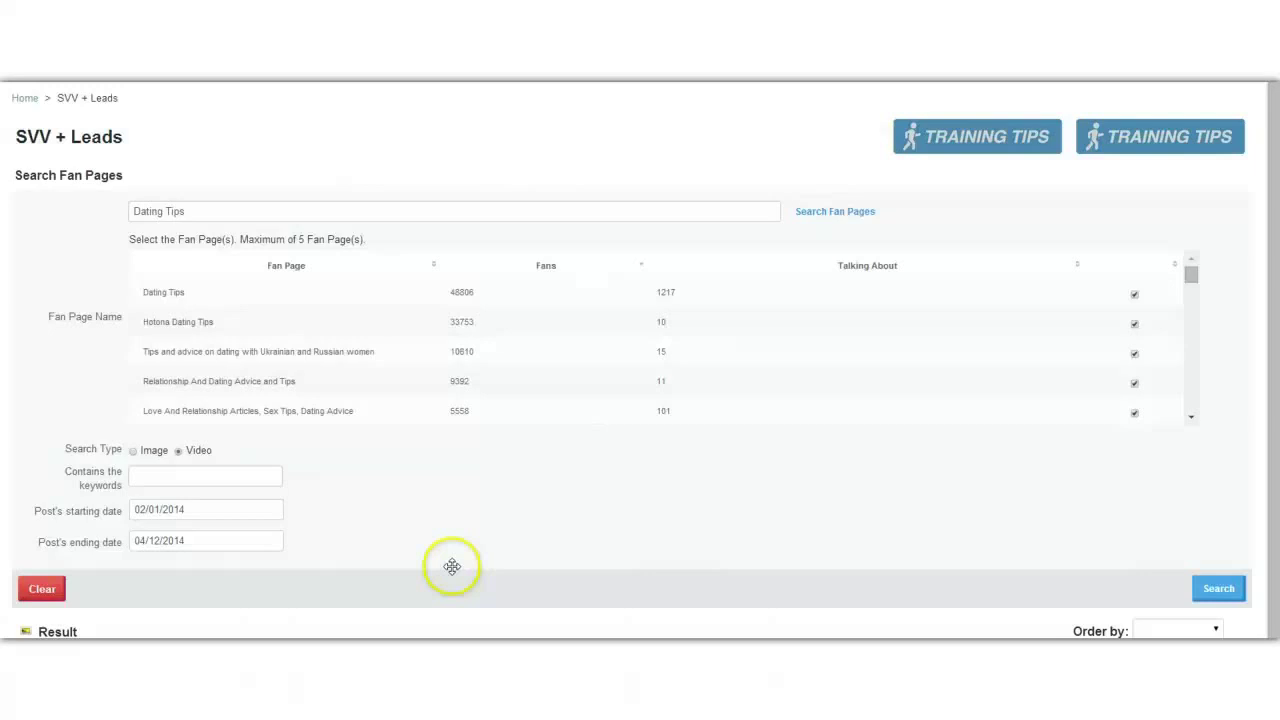
- Scroll through the video thumbnails from the four Social Media fan pages and back up
{"action": "scroll", "coordinate": [452, 566], "scroll_direction": "down", "scroll_amount": 2}
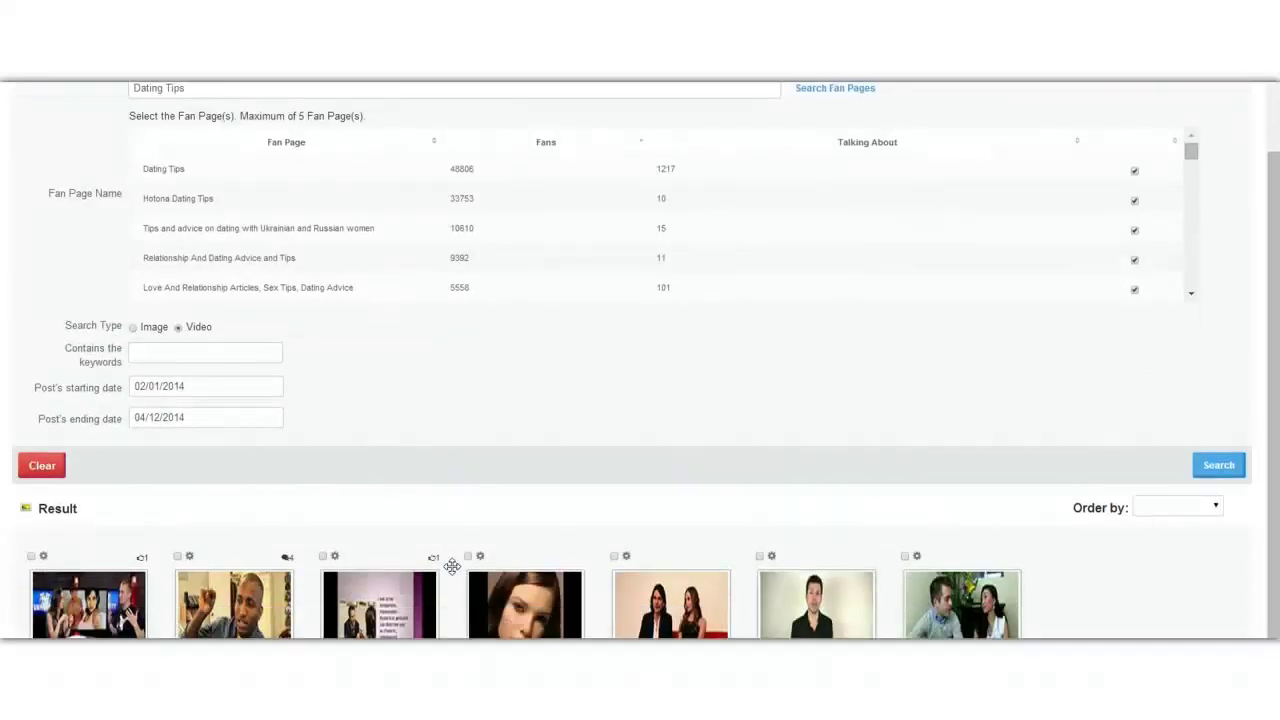
{"action": "scroll", "coordinate": [903, 523], "scroll_direction": "up", "scroll_amount": 1}
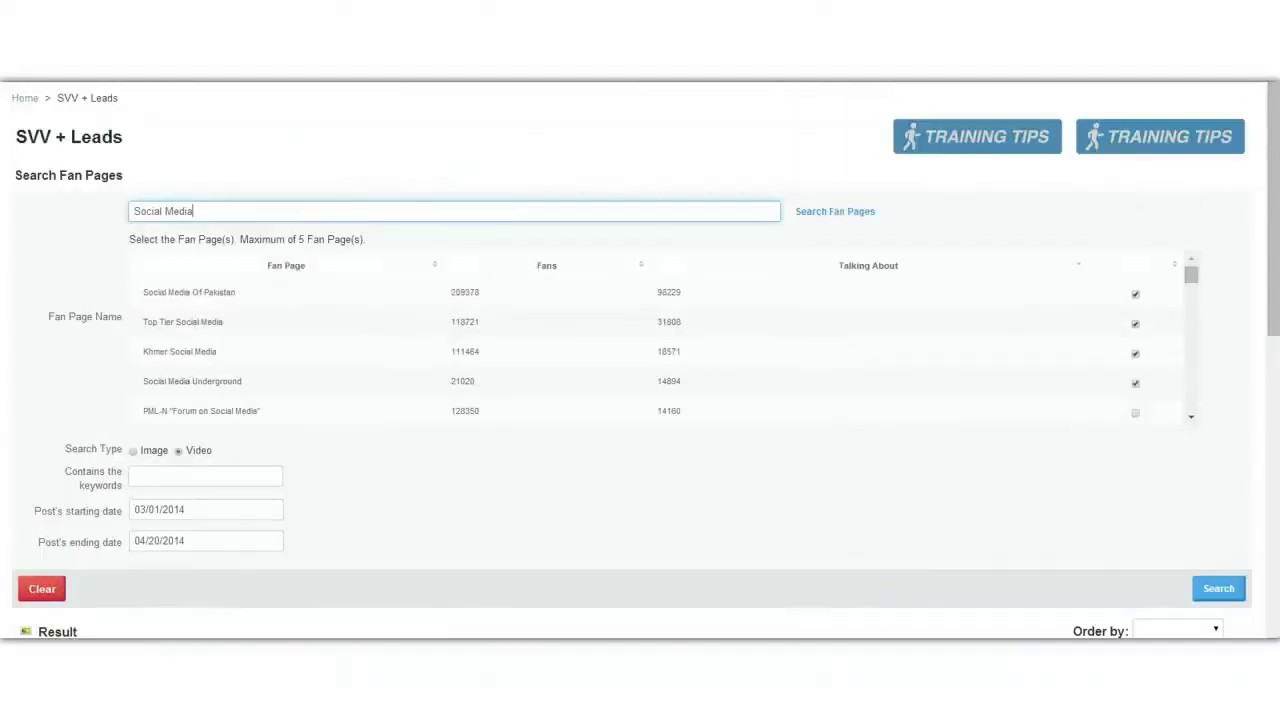
{"action": "scroll", "coordinate": [483, 558], "scroll_direction": "down", "scroll_amount": 8}
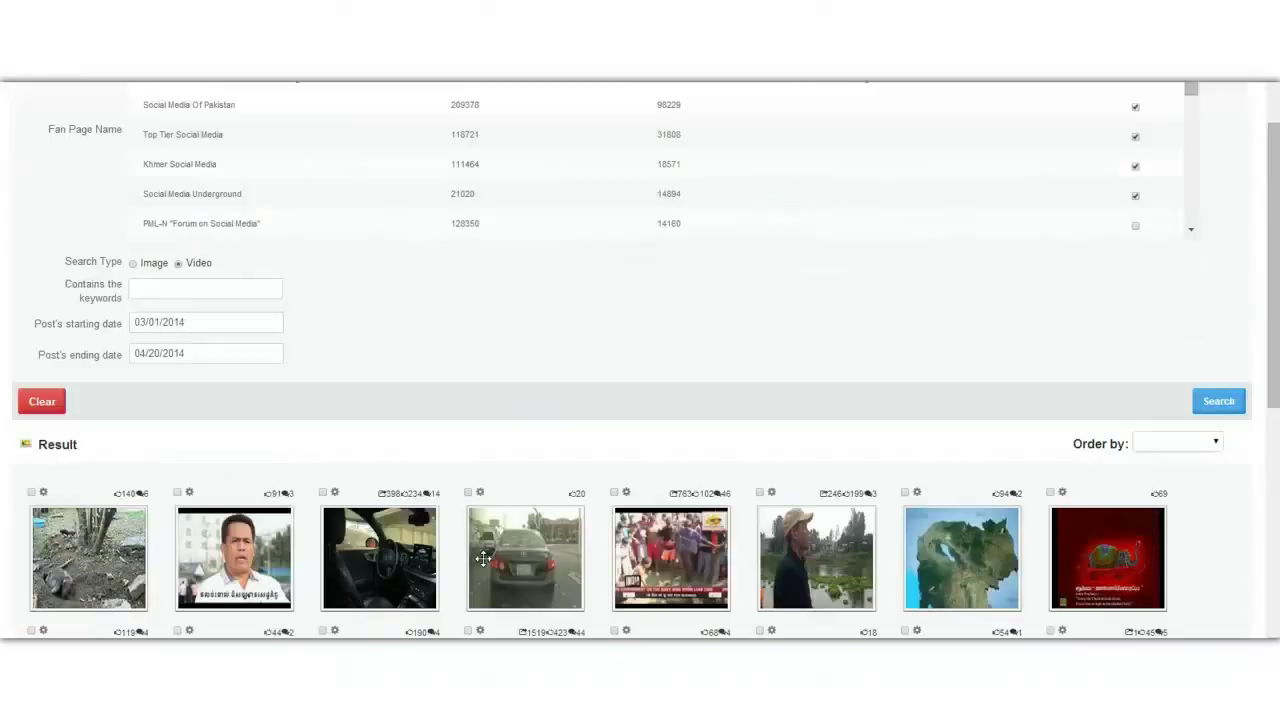
{"action": "scroll", "coordinate": [483, 558], "scroll_direction": "down", "scroll_amount": 1}
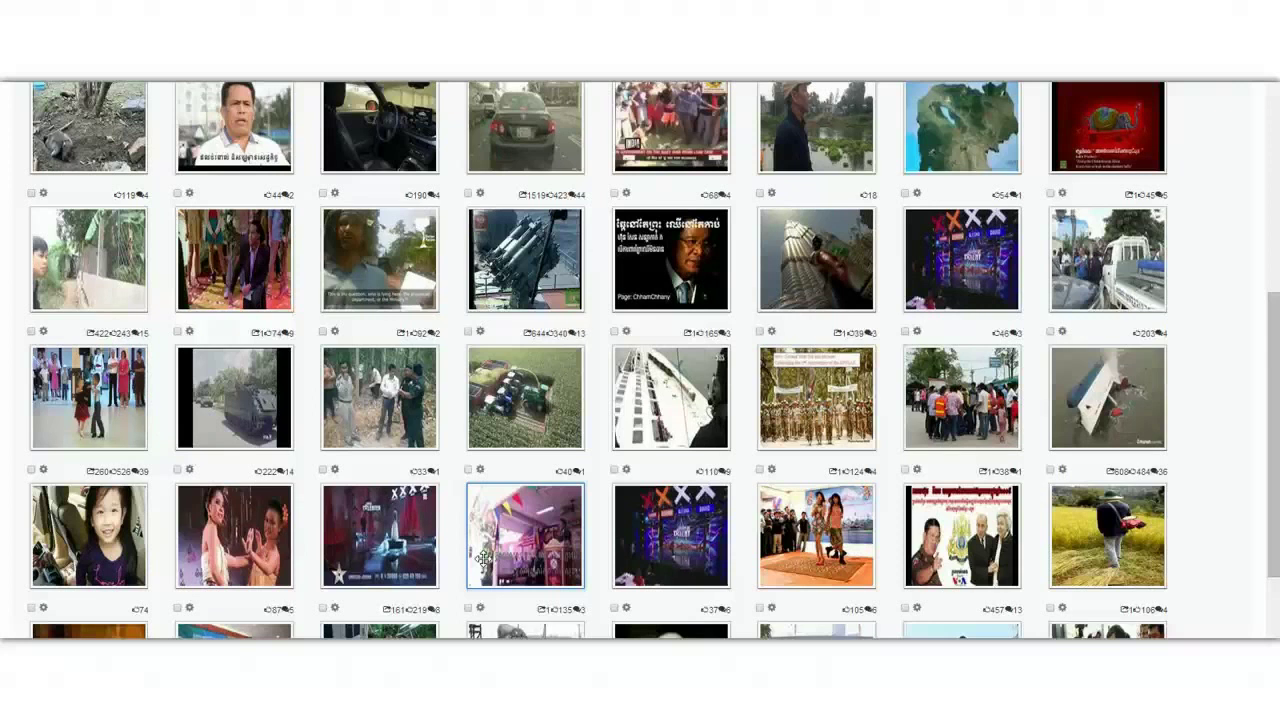
{"action": "scroll", "coordinate": [483, 558], "scroll_direction": "up", "scroll_amount": 10}
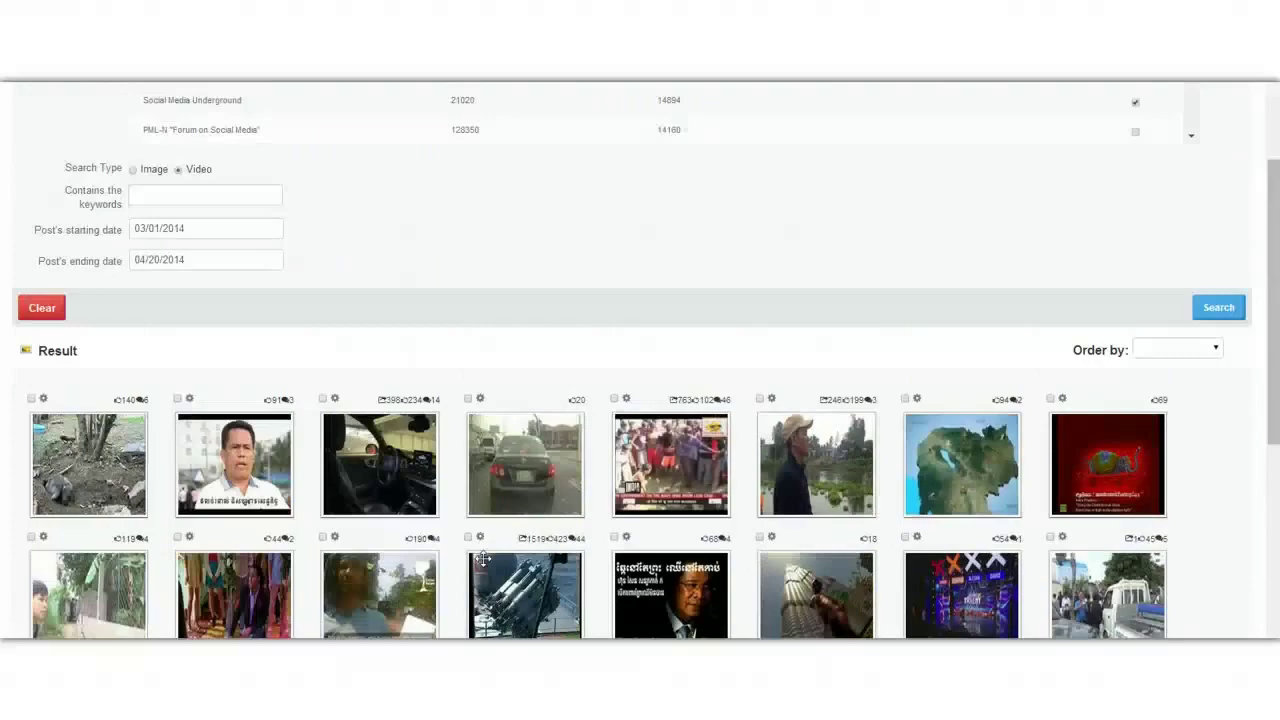